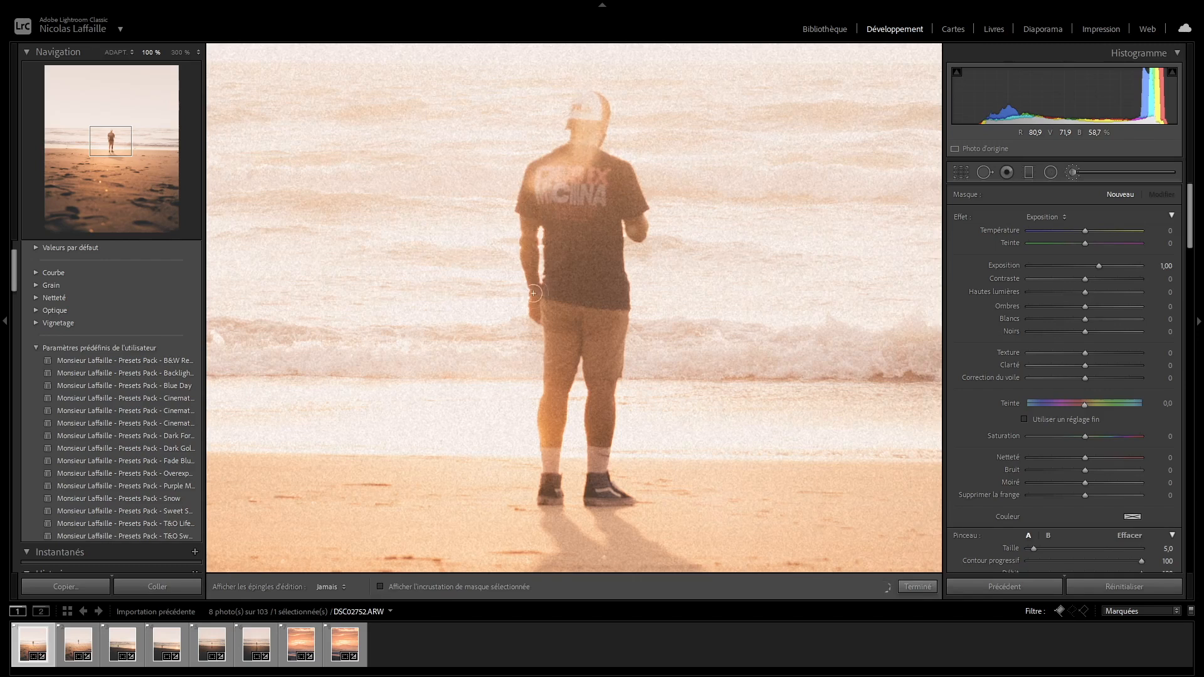
- Paint the adjustment brush mask over the man's legs, shoes and the middle of his shirt, enlarging the brush to size 8,0
{"action": "mouse_move", "coordinate": [550, 495]}
{"action": "left_mouse_down"}
{"action": "mouse_move", "coordinate": [572, 317]}
{"action": "mouse_move", "coordinate": [562, 361]}
{"action": "mouse_move", "coordinate": [582, 324]}
{"action": "mouse_move", "coordinate": [600, 364]}
{"action": "mouse_move", "coordinate": [601, 492]}
{"action": "mouse_move", "coordinate": [612, 496]}
{"action": "mouse_move", "coordinate": [602, 499]}
{"action": "mouse_move", "coordinate": [607, 418]}
{"action": "mouse_move", "coordinate": [600, 483]}
{"action": "mouse_move", "coordinate": [615, 277]}
{"action": "mouse_move", "coordinate": [621, 301]}
{"action": "mouse_move", "coordinate": [611, 331]}
{"action": "mouse_move", "coordinate": [603, 287]}
{"action": "left_mouse_up"}
{"action": "scroll", "coordinate": [578, 257], "scroll_direction": "up", "scroll_amount": 1}
{"action": "scroll", "coordinate": [579, 266], "scroll_direction": "up", "scroll_amount": 3}
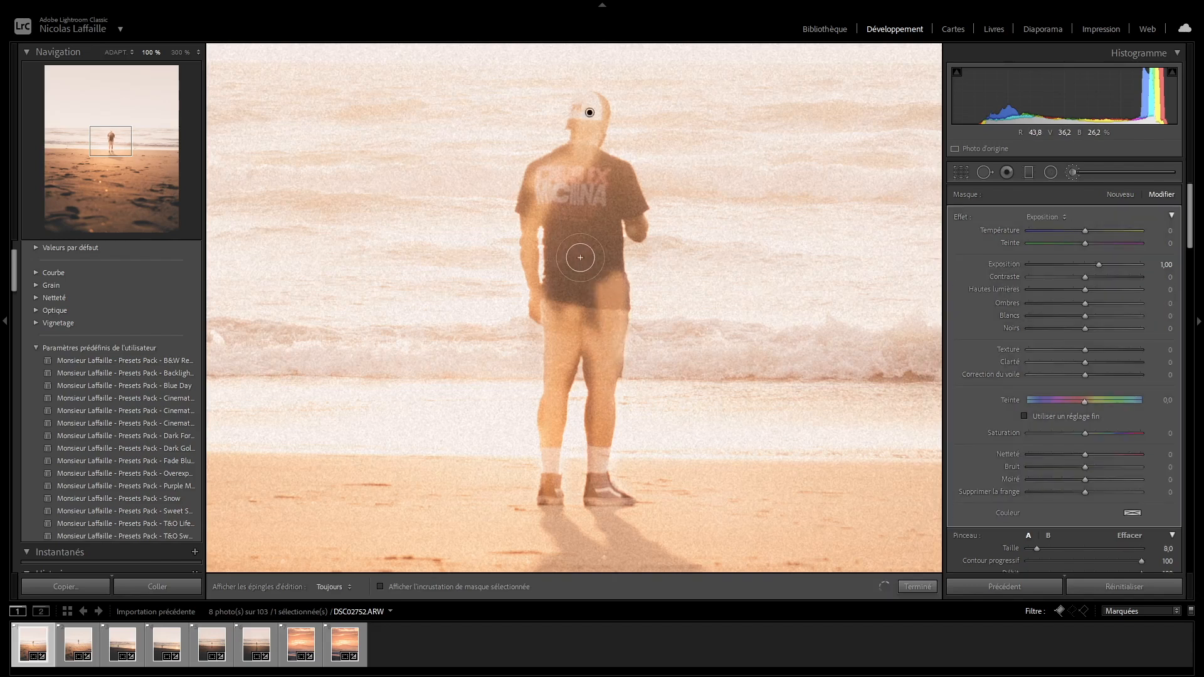
{"action": "key", "text": "h"}
{"action": "left_click", "coordinate": [569, 222]}
{"action": "mouse_move", "coordinate": [555, 261]}
{"action": "left_mouse_down"}
{"action": "mouse_move", "coordinate": [586, 288]}
{"action": "mouse_move", "coordinate": [595, 206]}
{"action": "left_mouse_up"}
- Reduce the brush size to 5,0 and extend the mask over the rest of the shirt, its shoulders and sleeves
{"action": "scroll", "coordinate": [595, 206], "scroll_direction": "down", "scroll_amount": 1}
{"action": "key", "text": "h"}
{"action": "scroll", "coordinate": [614, 186], "scroll_direction": "down", "scroll_amount": 1}
{"action": "key", "text": "h"}
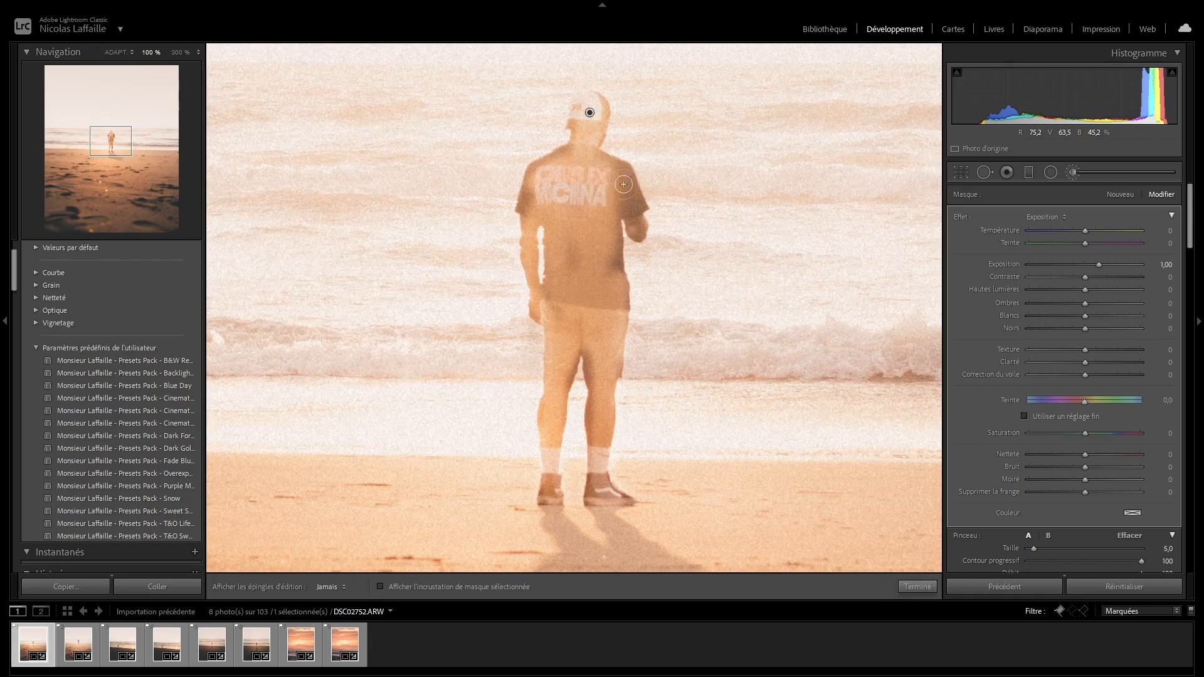
{"action": "mouse_move", "coordinate": [630, 191]}
{"action": "left_mouse_down"}
{"action": "mouse_move", "coordinate": [619, 168]}
{"action": "mouse_move", "coordinate": [580, 159]}
{"action": "mouse_move", "coordinate": [557, 159]}
{"action": "mouse_move", "coordinate": [538, 195]}
{"action": "left_mouse_up"}
{"action": "key", "text": "h"}
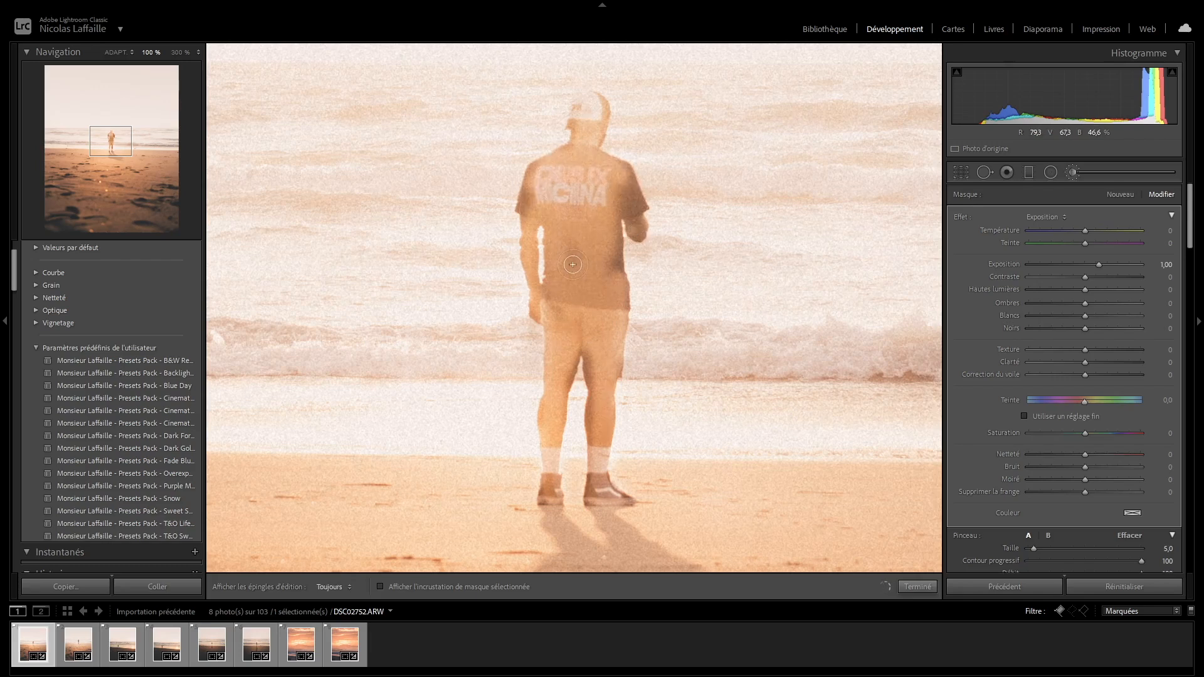
{"action": "key", "text": "h"}
{"action": "key", "text": "h"}
{"action": "key", "text": "h"}
{"action": "key", "text": "h"}
{"action": "key", "text": "h"}
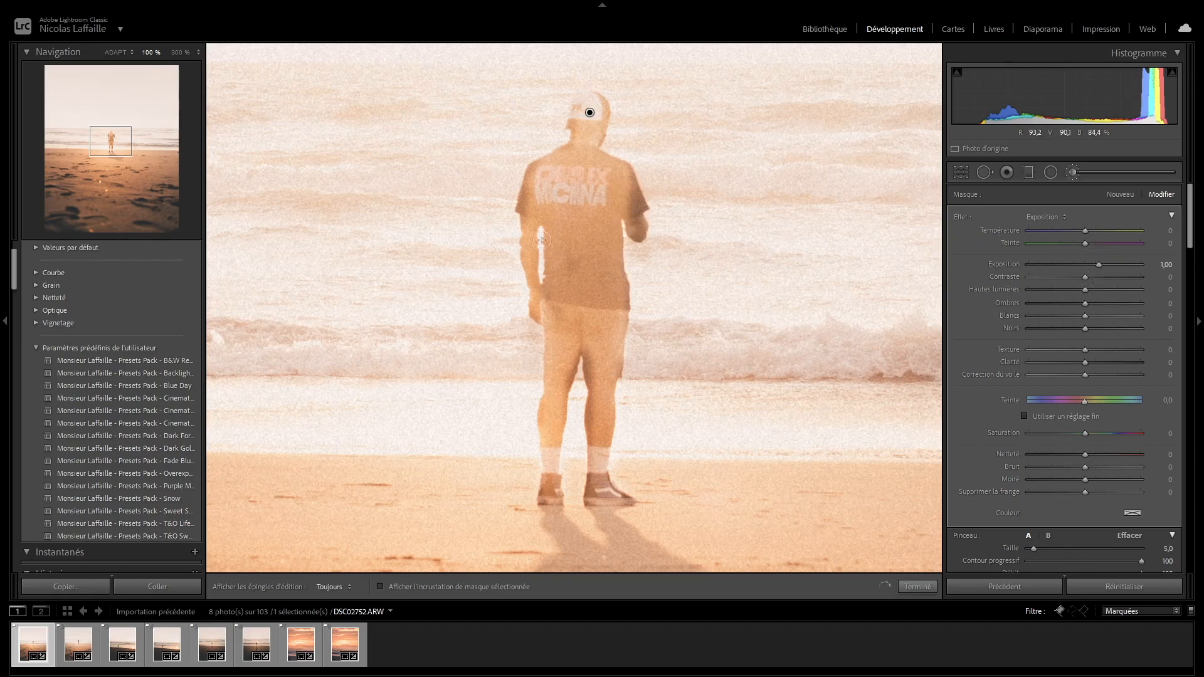
{"action": "key", "text": "h"}
{"action": "key", "text": "h"}
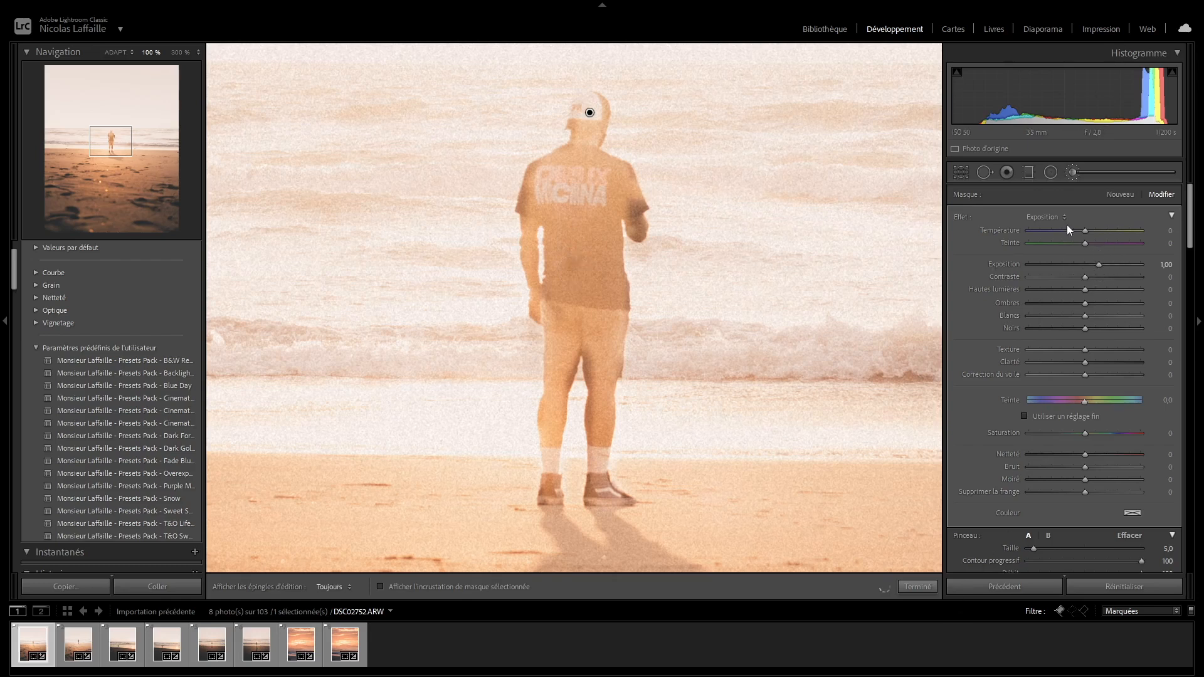
- Set the mask's Exposure to -0,20 and Contrast to 3, lower its highlights and shadows, fine-tune the remaining tones, and finish the brush edit
{"action": "left_click_drag", "start_coordinate": [1097, 266], "coordinate": [1087, 266]}
{"action": "left_click_drag", "start_coordinate": [1081, 269], "coordinate": [1082, 272]}
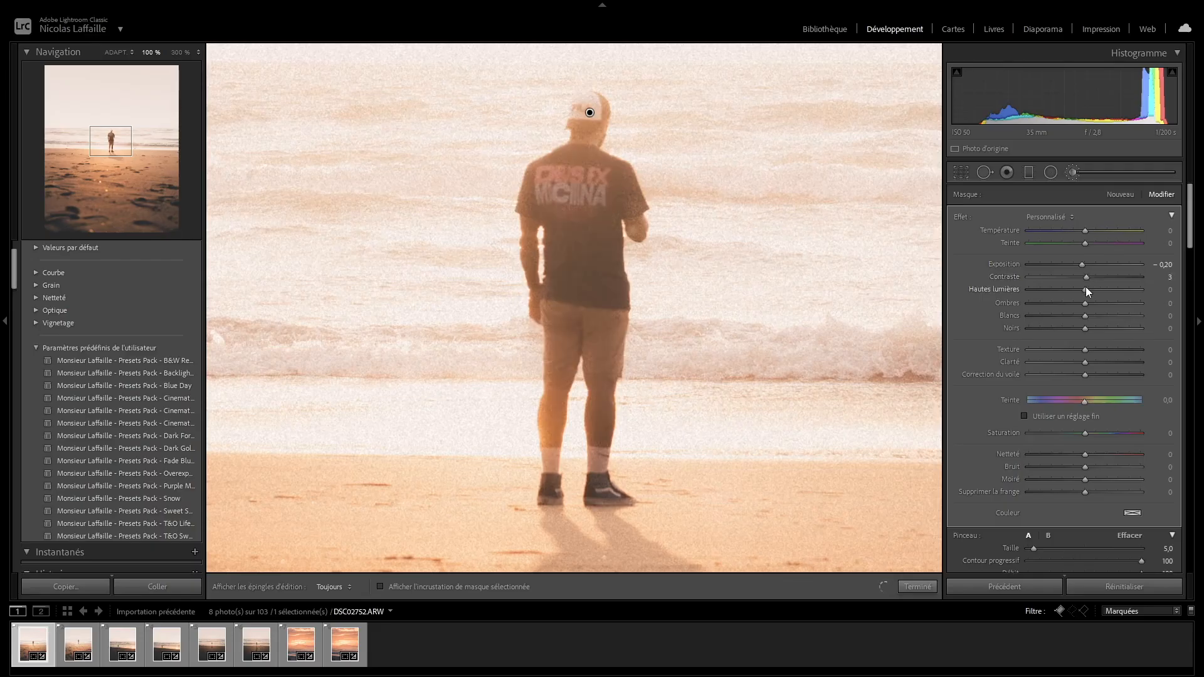
{"action": "left_click_drag", "start_coordinate": [1084, 287], "coordinate": [1070, 289]}
{"action": "left_click_drag", "start_coordinate": [1085, 303], "coordinate": [1080, 305]}
{"action": "left_click_drag", "start_coordinate": [1084, 314], "coordinate": [1088, 331]}
{"action": "left_click_drag", "start_coordinate": [1091, 351], "coordinate": [1085, 377]}
{"action": "left_click", "coordinate": [917, 587]}
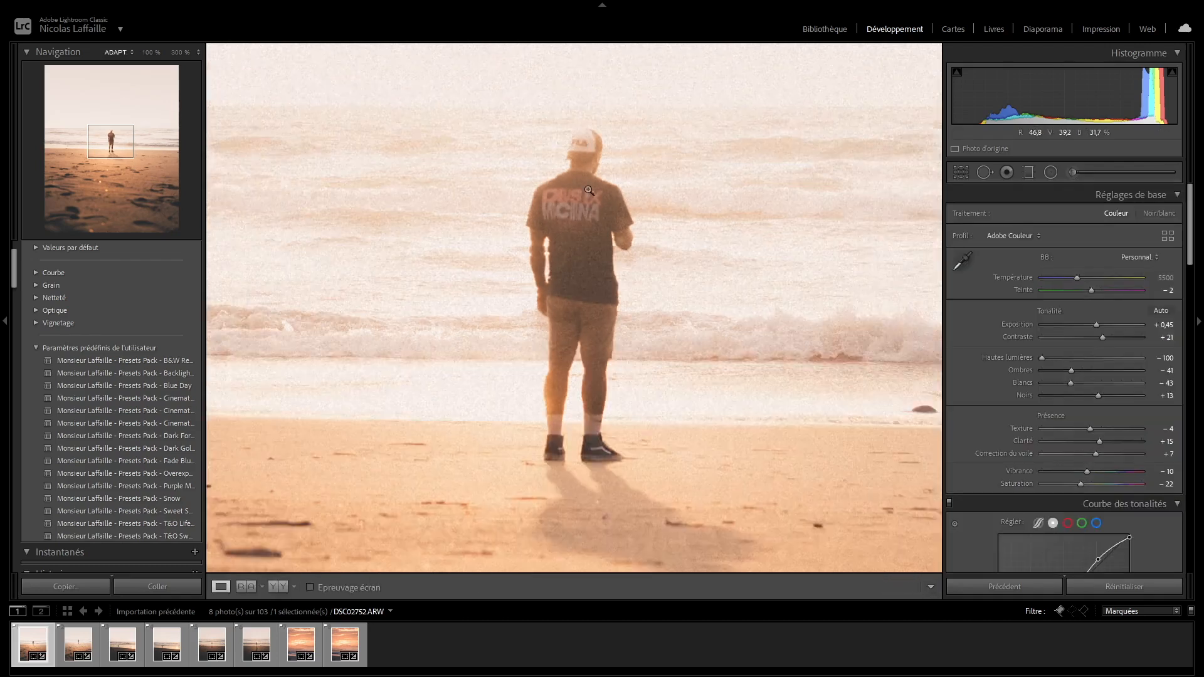
- Fit the whole photo in the view and compare its before and after versions side by side, returning to the single view
{"action": "left_click", "coordinate": [896, 556]}
{"action": "left_click", "coordinate": [278, 587]}
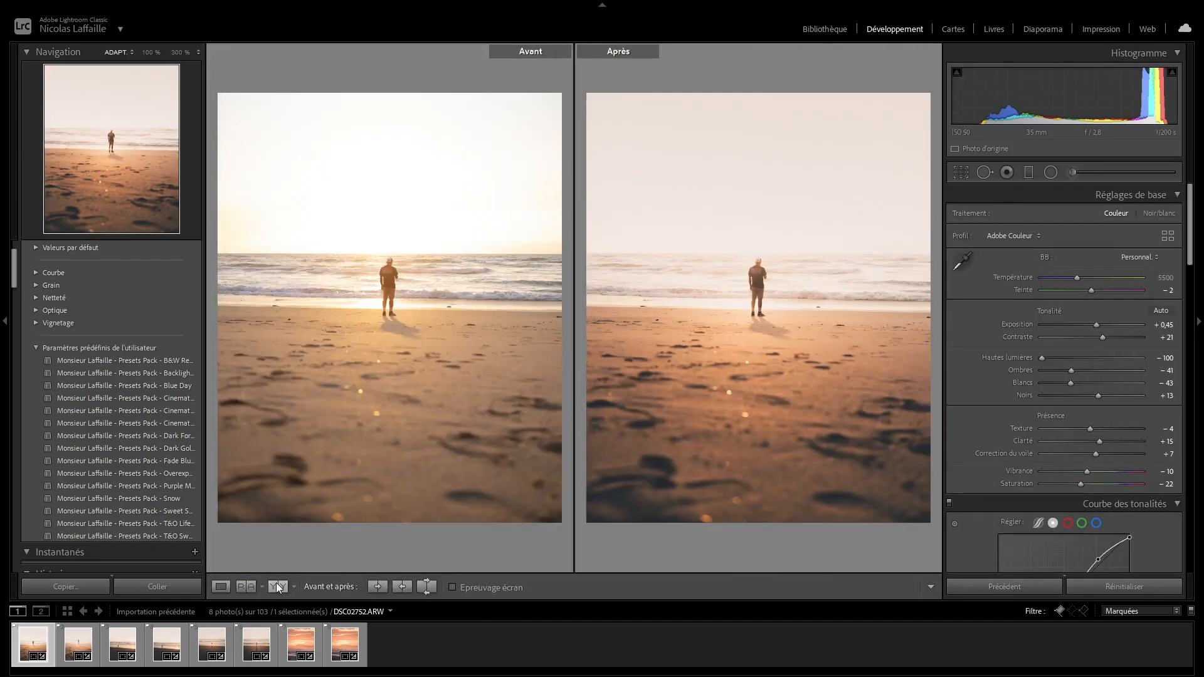
{"action": "left_click", "coordinate": [278, 588]}
{"action": "left_click", "coordinate": [221, 586]}
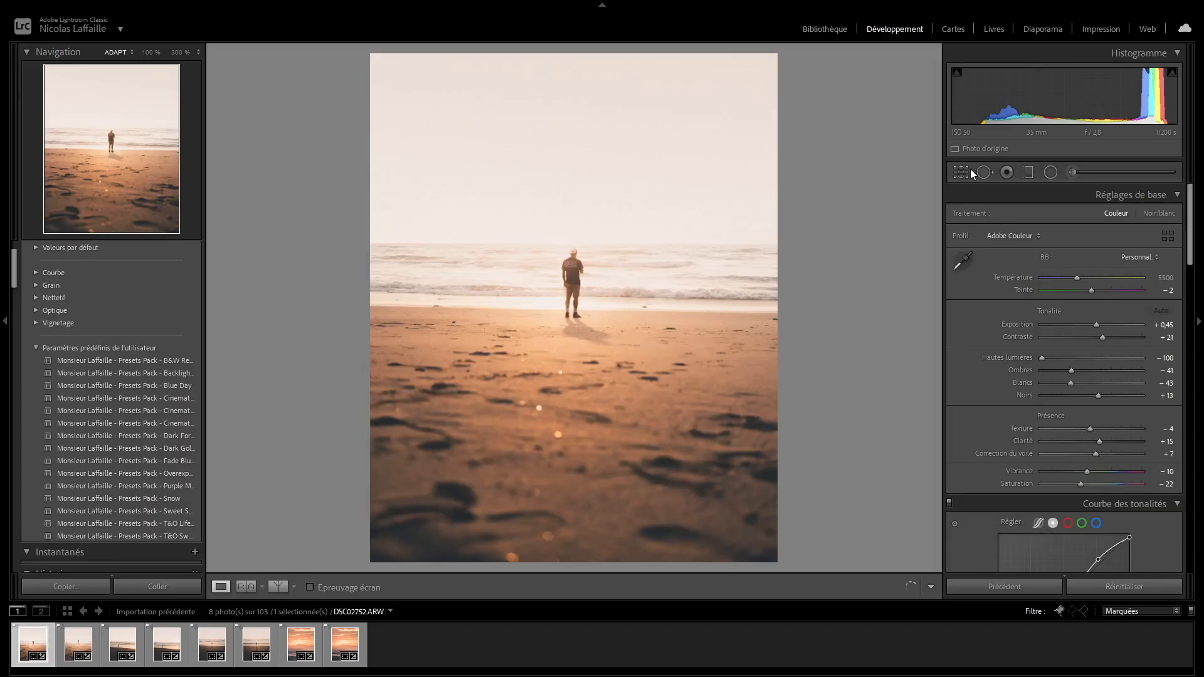
- Advance to photo DSC02755.ARW and compare its original and edited versions side by side
{"action": "key", "text": "Right"}
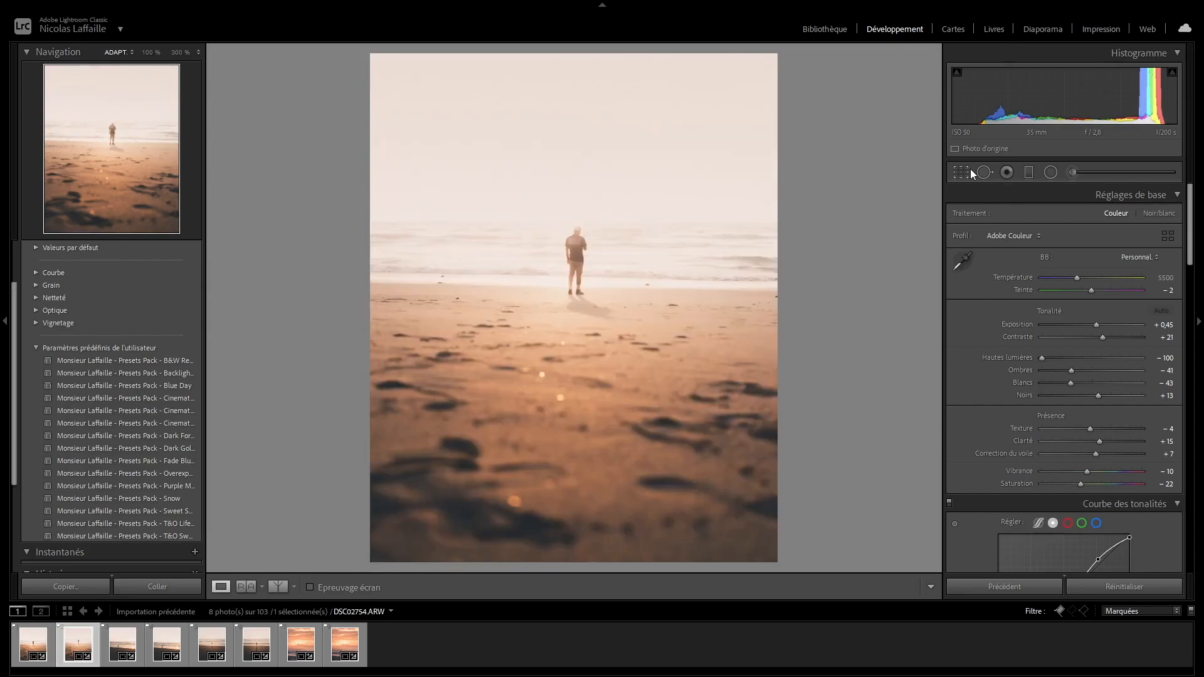
{"action": "key", "text": "Right"}
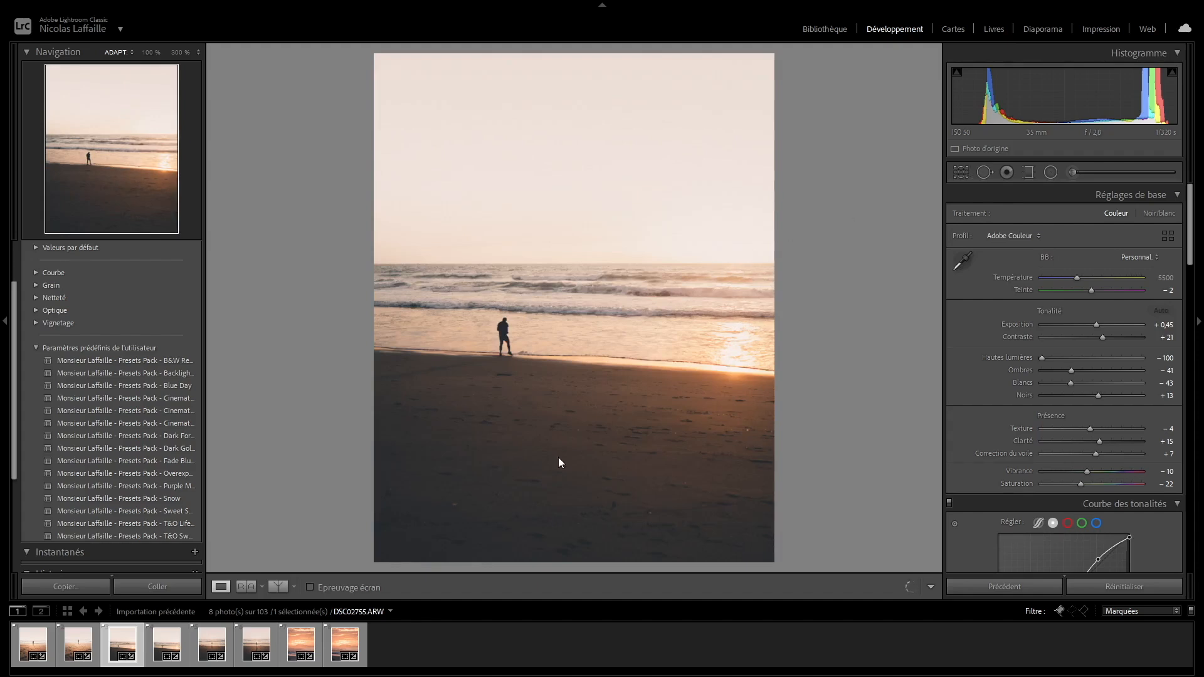
{"action": "left_click", "coordinate": [278, 587]}
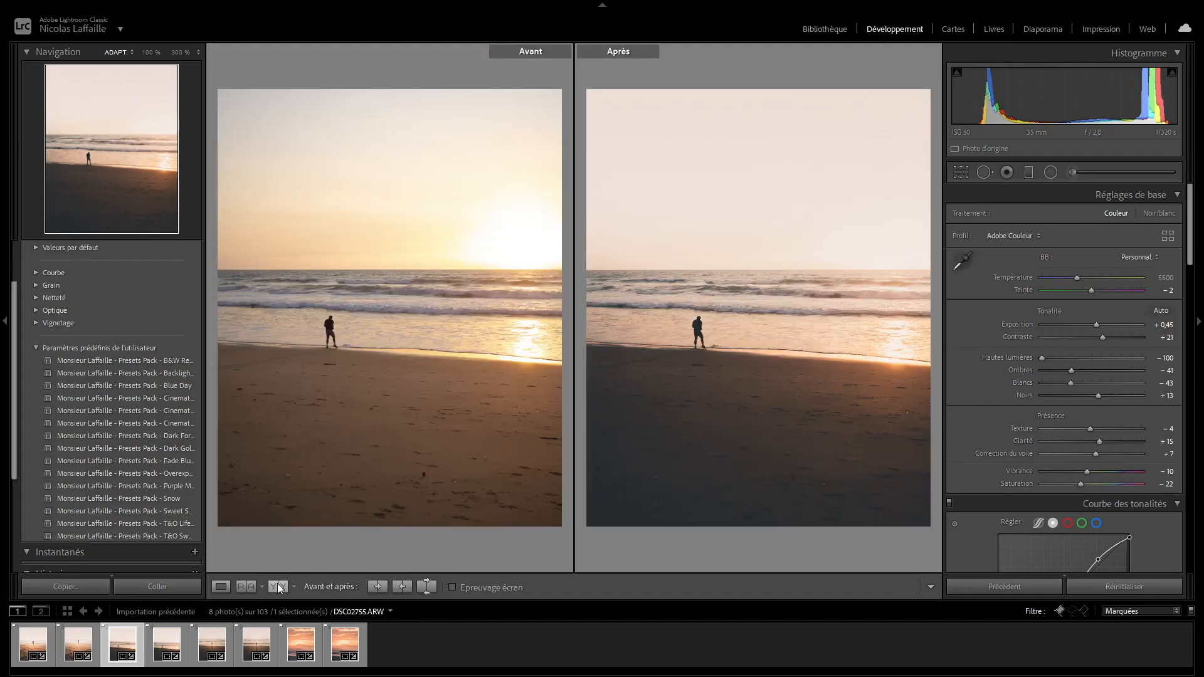
{"action": "left_click", "coordinate": [225, 587]}
- Go through the following beach photos to the orange sunset shot with the surfer, DSC09593.ARW
{"action": "key", "text": "Right"}
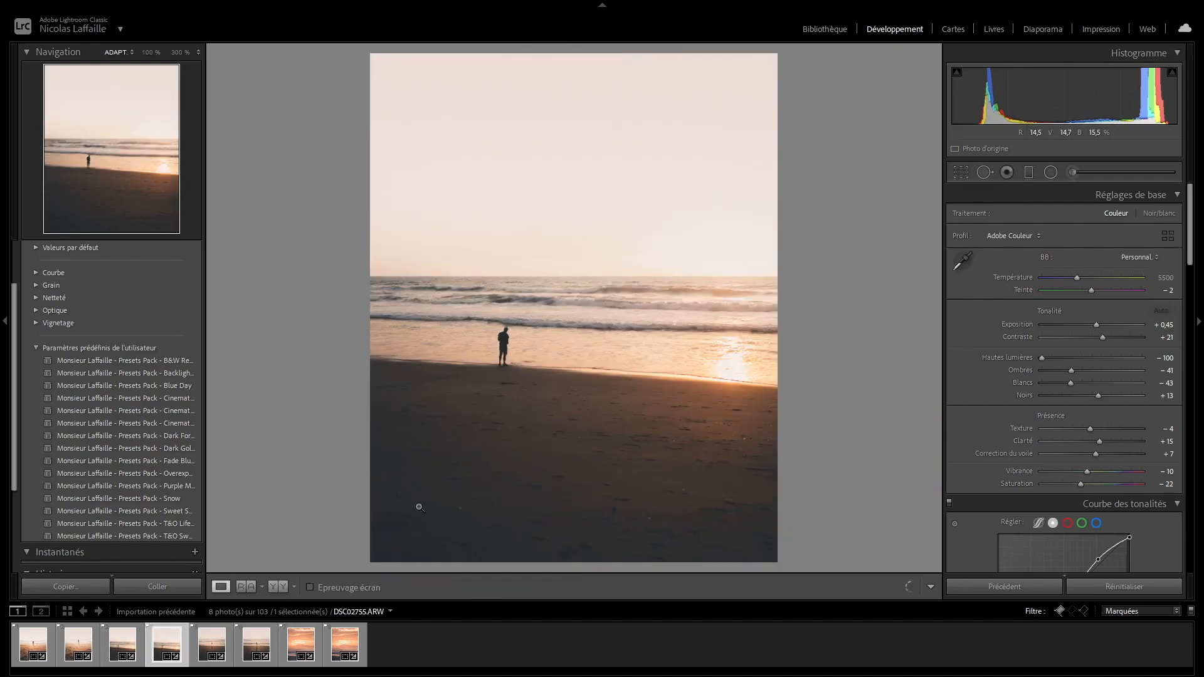
{"action": "key", "text": "Right"}
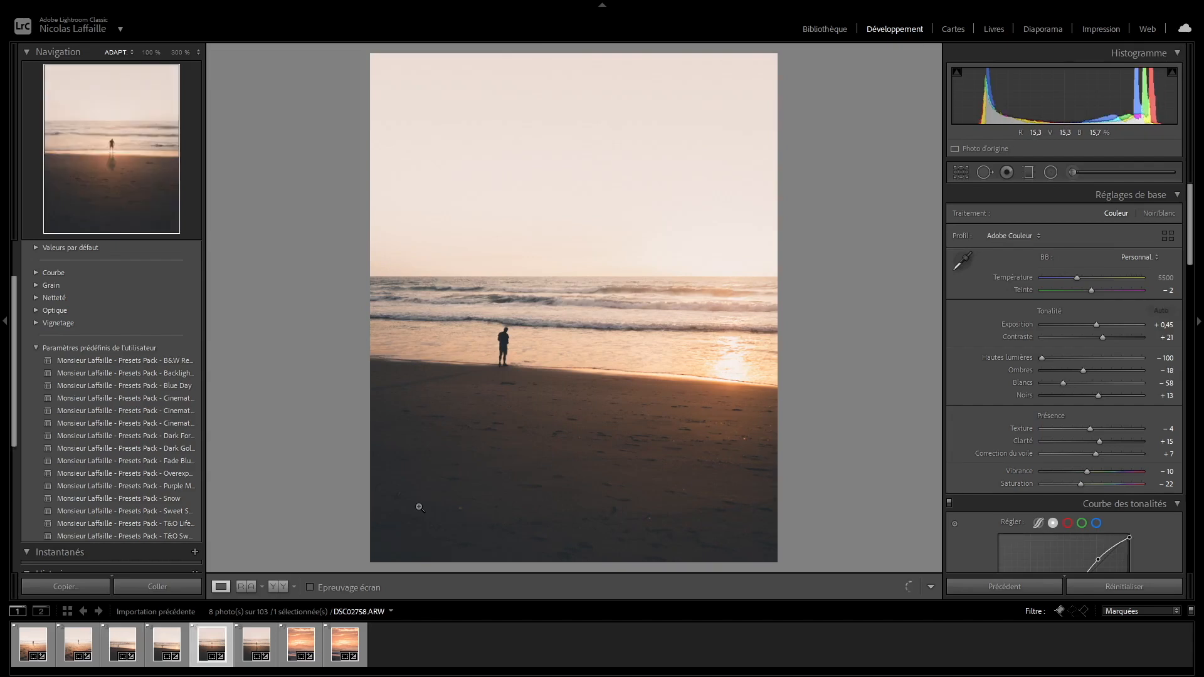
{"action": "key", "text": "Right"}
{"action": "key", "text": "Right"}
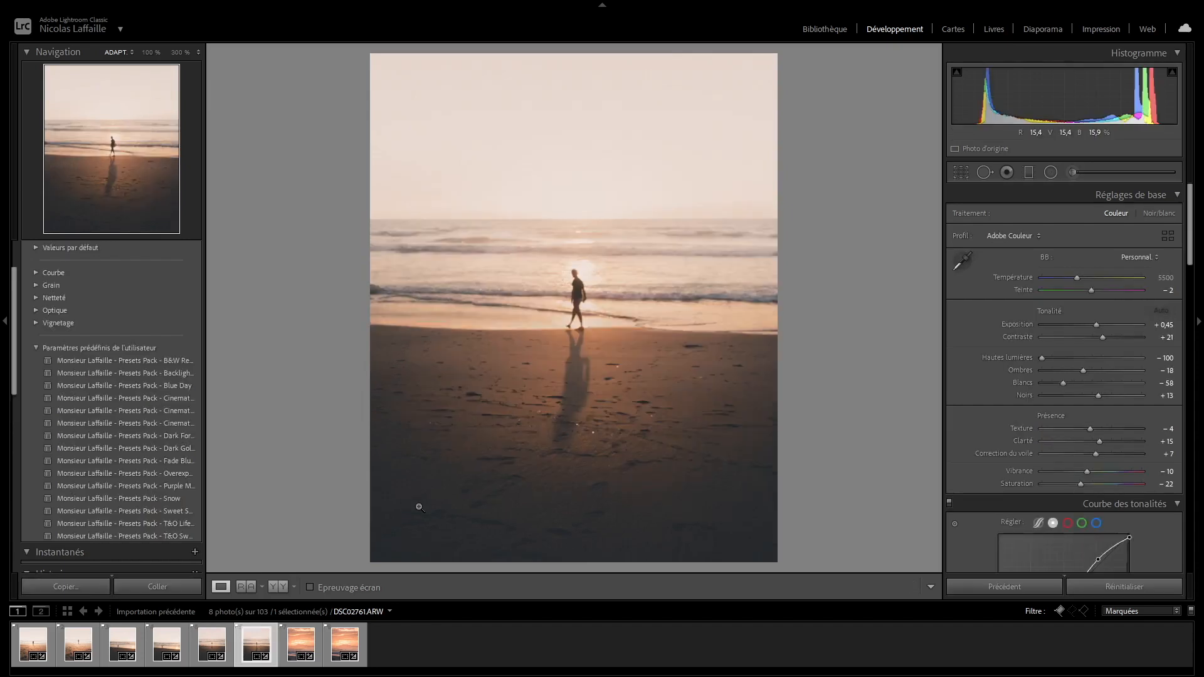
{"action": "key", "text": "Right"}
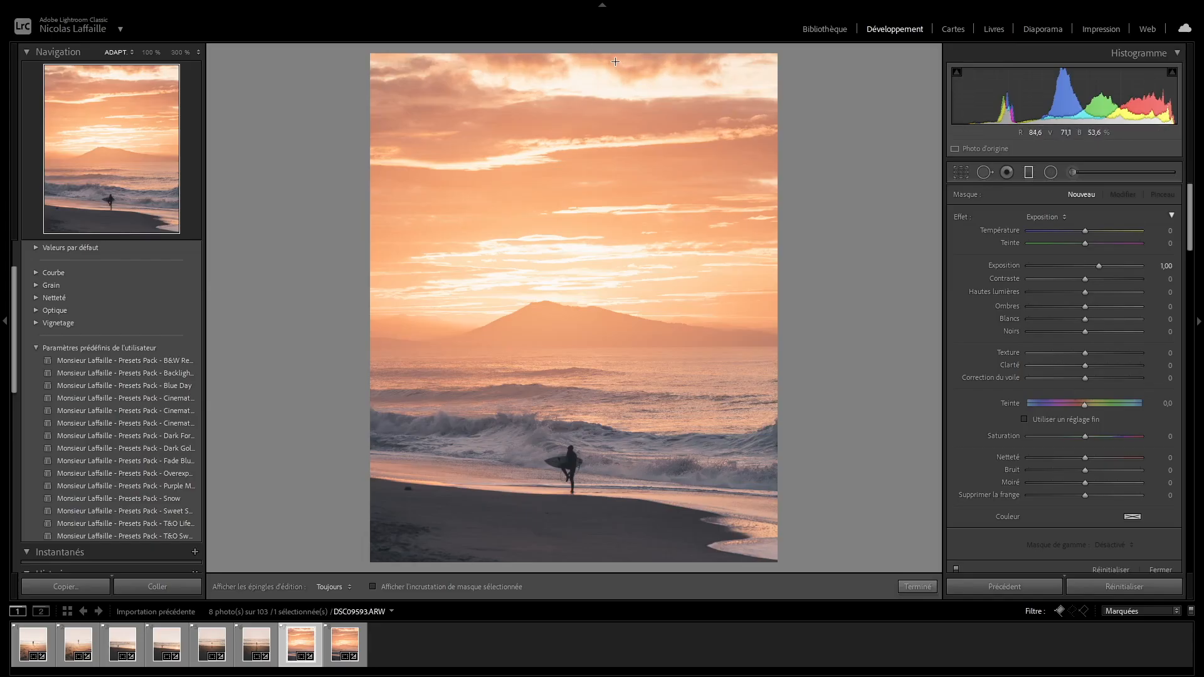
- Add a graduated filter down the full photo height with Exposure -0,51, Contrast 20, Highlights -100, Shadows -100, Whites 3 and Blacks 23
{"action": "left_click_drag", "start_coordinate": [594, 57], "coordinate": [571, 559]}
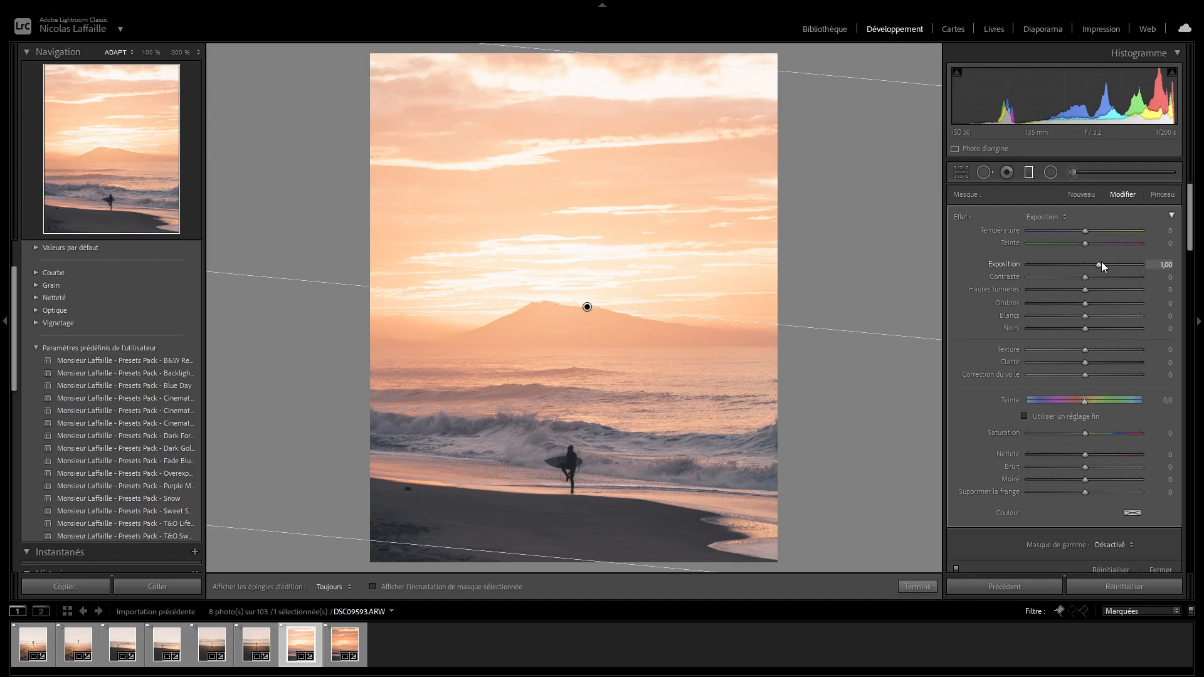
{"action": "mouse_move", "coordinate": [1101, 261]}
{"action": "left_mouse_down"}
{"action": "mouse_move", "coordinate": [1078, 262]}
{"action": "mouse_move", "coordinate": [1096, 276]}
{"action": "left_mouse_up"}
{"action": "left_click_drag", "start_coordinate": [1085, 290], "coordinate": [1005, 311]}
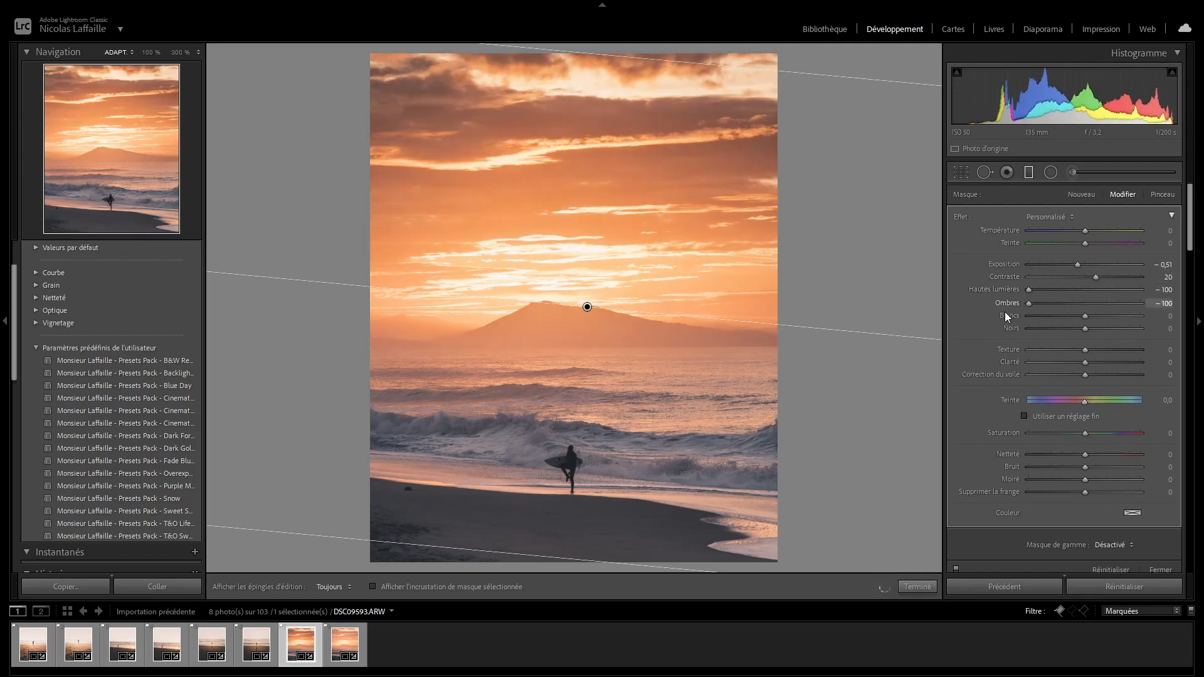
{"action": "left_click_drag", "start_coordinate": [1085, 316], "coordinate": [1089, 333]}
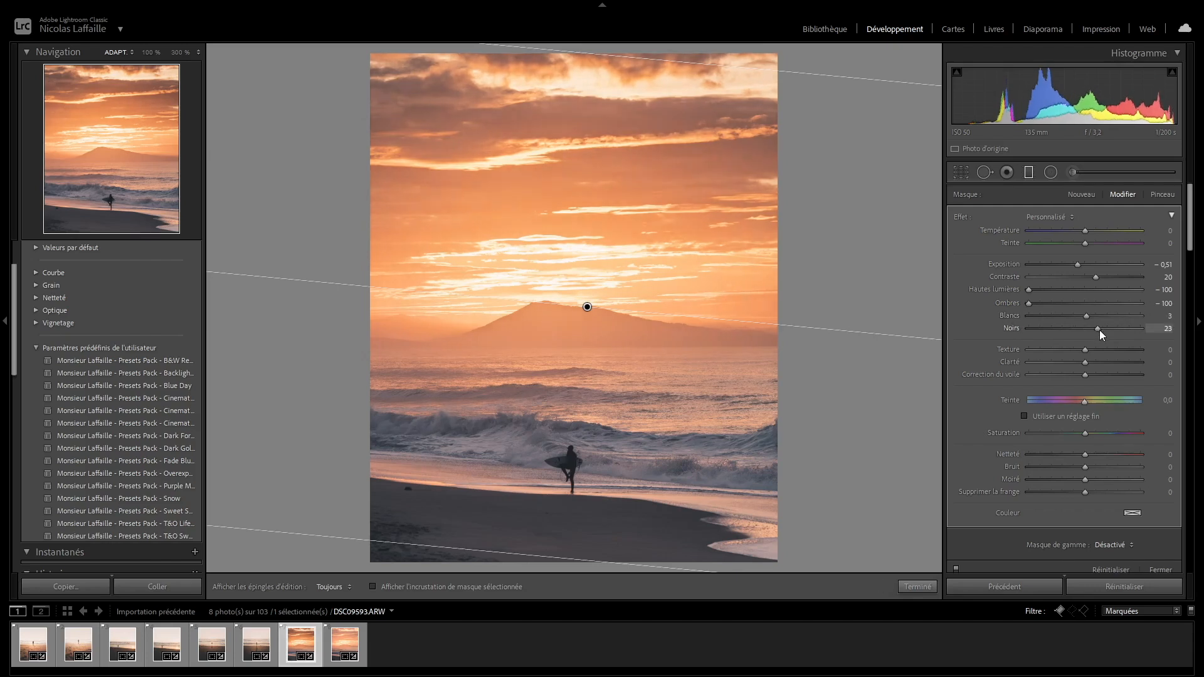